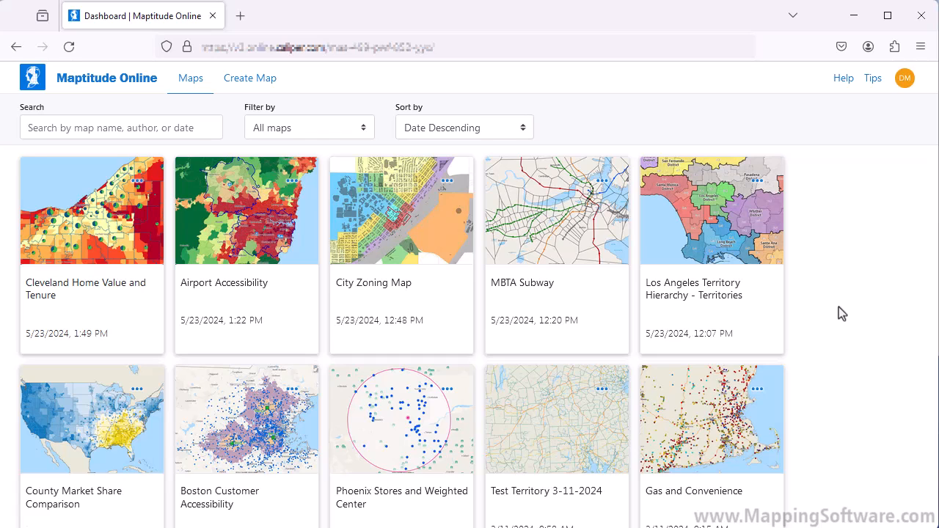
- Start a new map from own spreadsheet data by uploading the Customers file and proceeding to the map wizard
{"action": "left_click", "coordinate": [234, 86]}
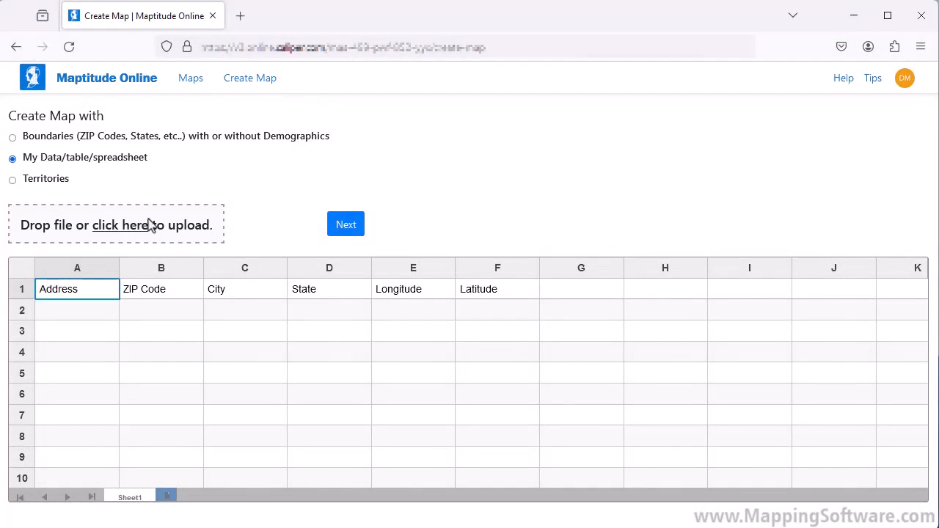
{"action": "left_click", "coordinate": [130, 235]}
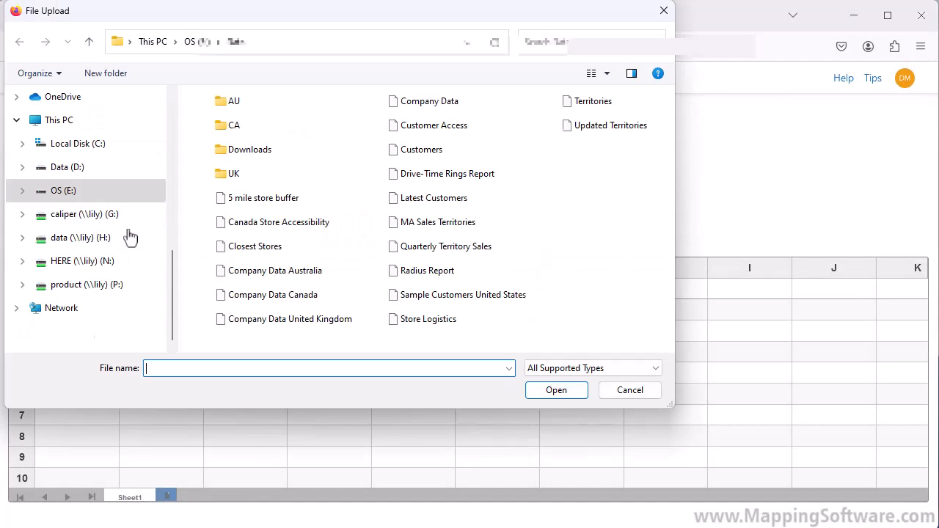
{"action": "left_click", "coordinate": [420, 151]}
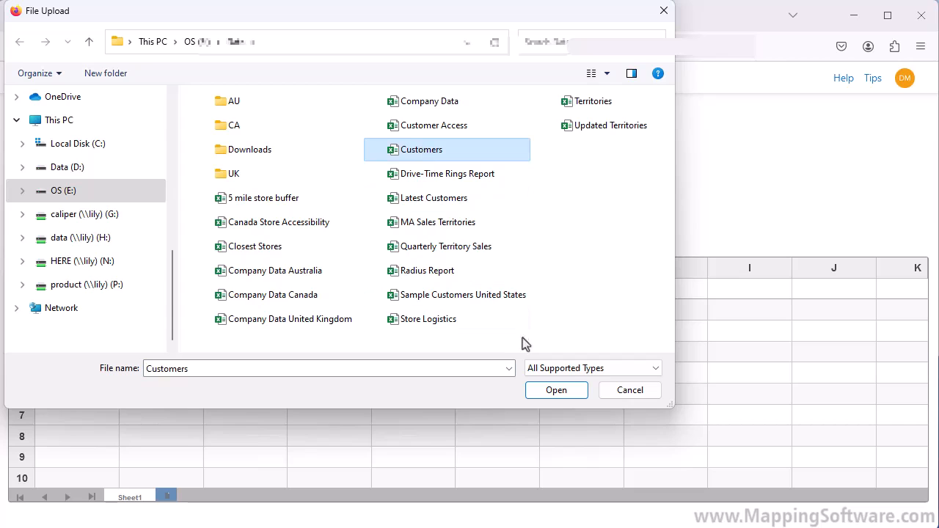
{"action": "left_click", "coordinate": [541, 392]}
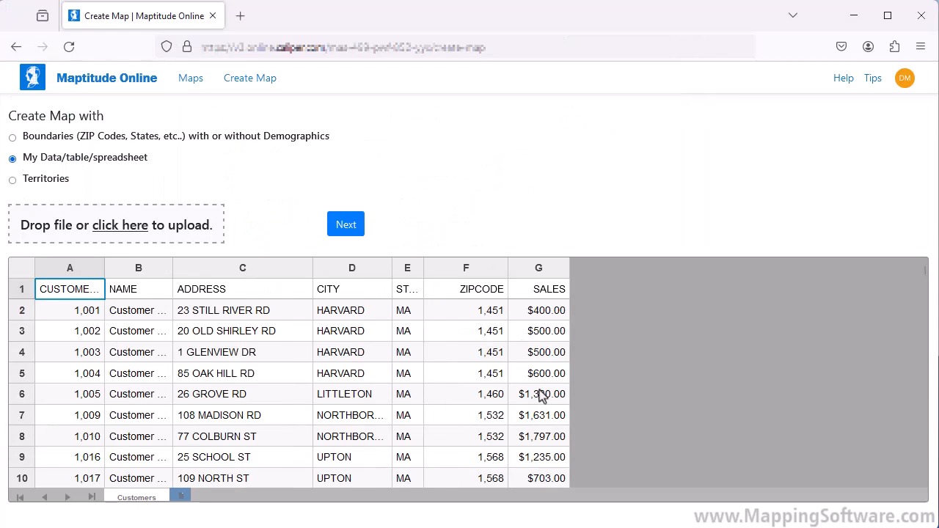
{"action": "left_click", "coordinate": [353, 225]}
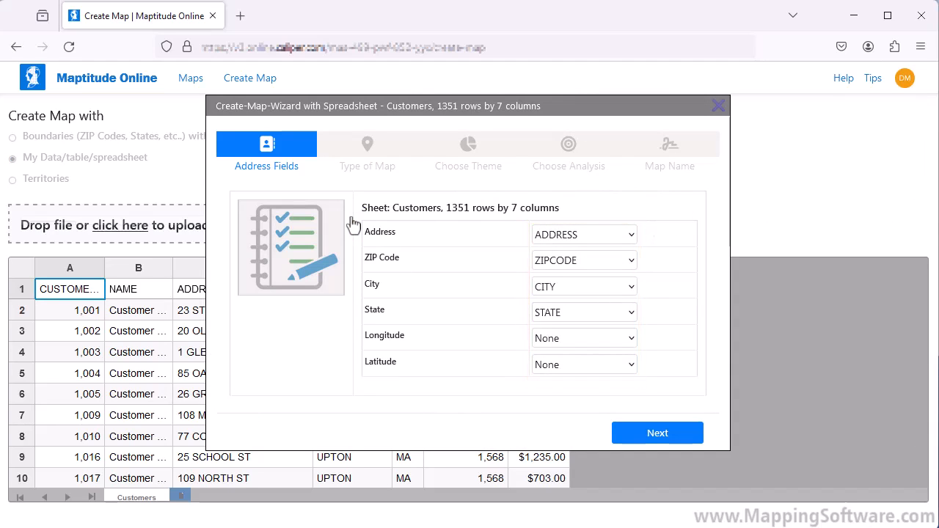
- Accept the matched address fields and choose to locate the data by Address, Postal Code or City
{"action": "left_click", "coordinate": [657, 433]}
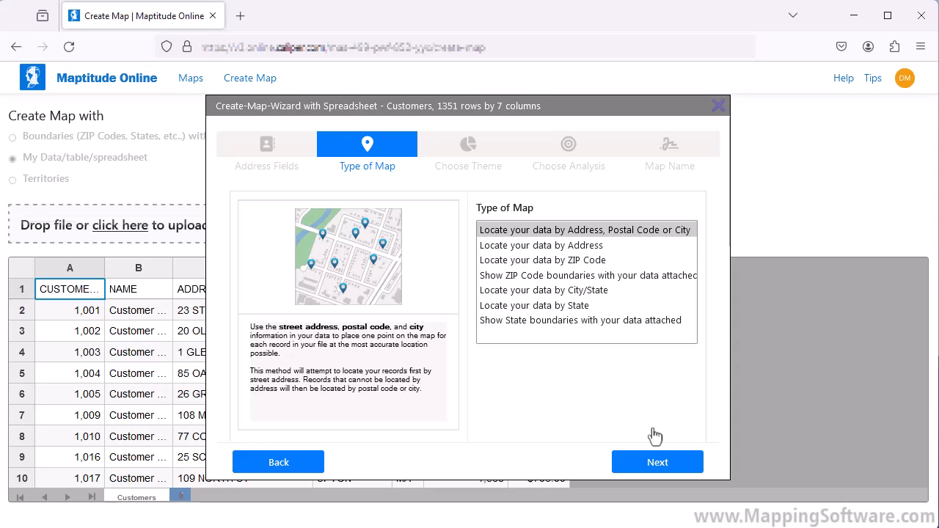
{"action": "left_click", "coordinate": [576, 233]}
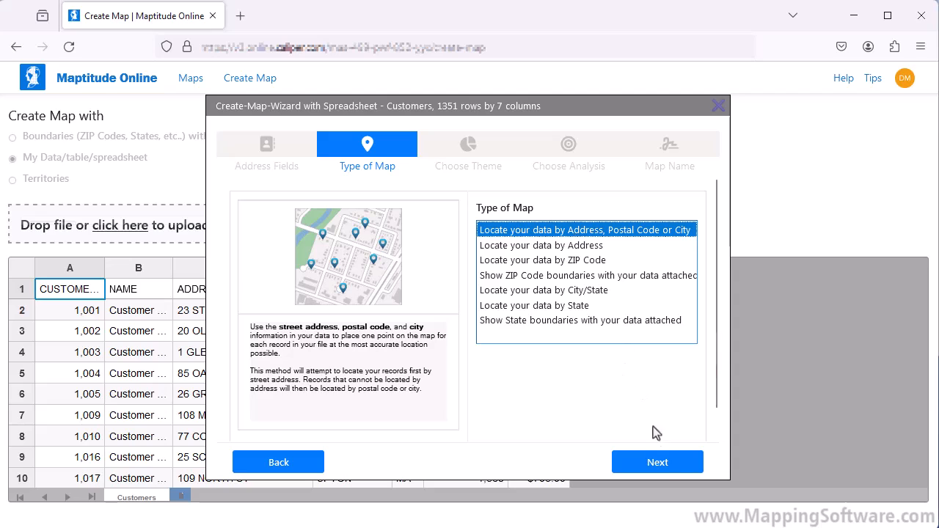
{"action": "left_click", "coordinate": [660, 462]}
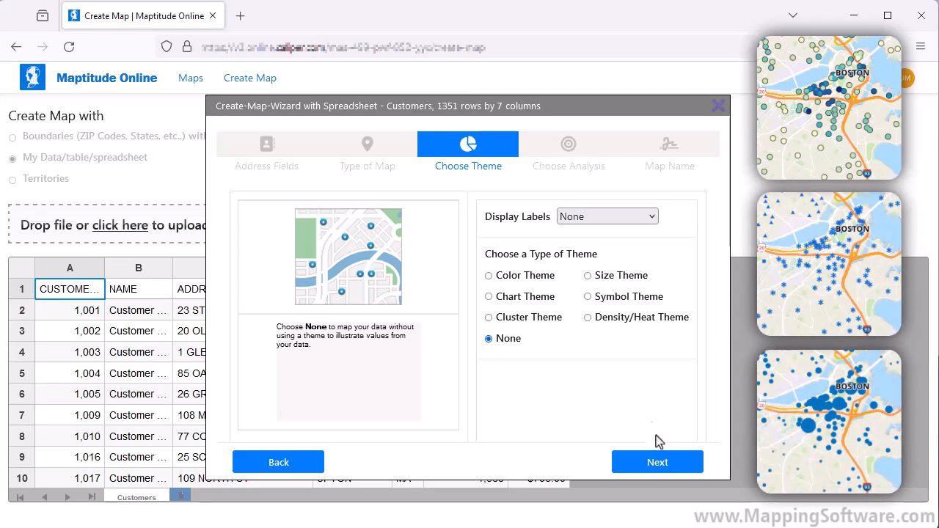
- Apply a Size Theme to the customer points based on the SALES field
{"action": "left_click", "coordinate": [588, 277]}
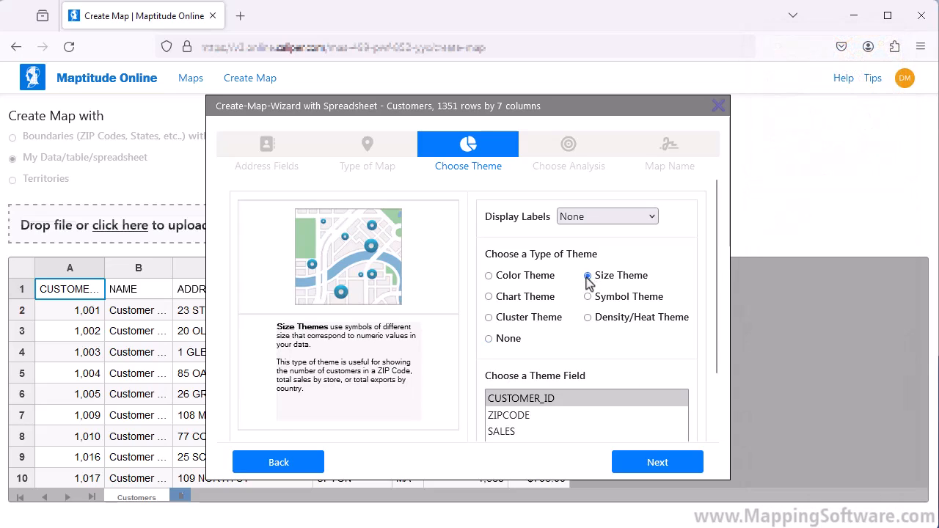
{"action": "left_click", "coordinate": [519, 435]}
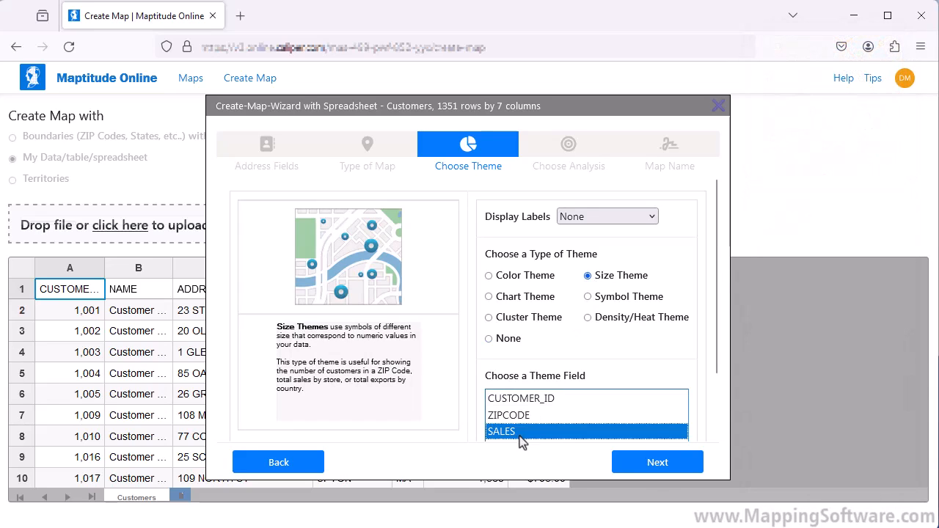
{"action": "left_click", "coordinate": [650, 471]}
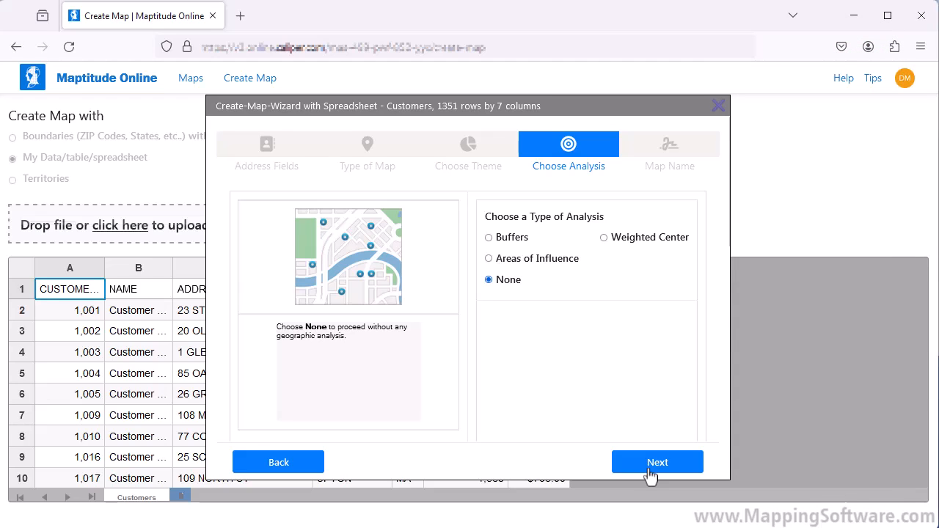
- Proceed without a geographic analysis, name the new map Customer Locations and finish creating it
{"action": "left_click", "coordinate": [680, 470]}
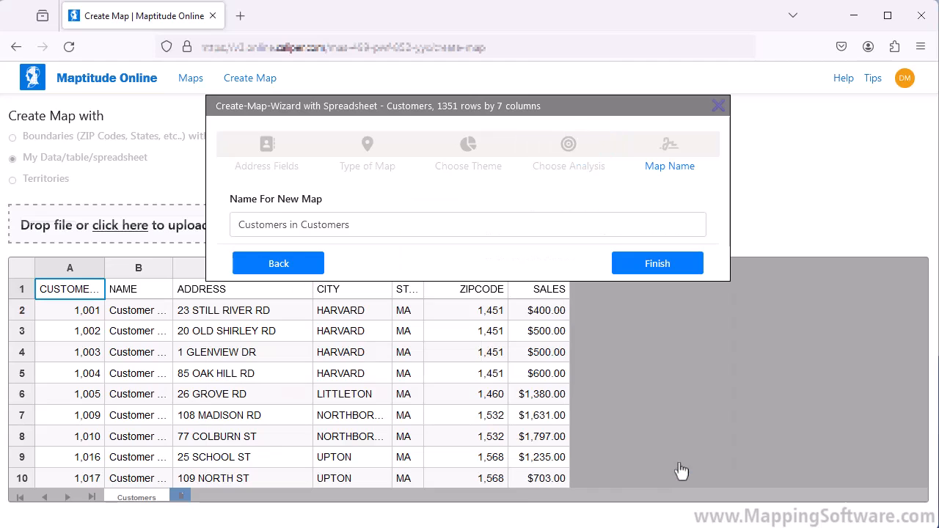
{"action": "left_click", "coordinate": [376, 232]}
{"action": "left_click_drag", "start_coordinate": [348, 227], "coordinate": [284, 232]}
{"action": "type", "text": "Locations"}
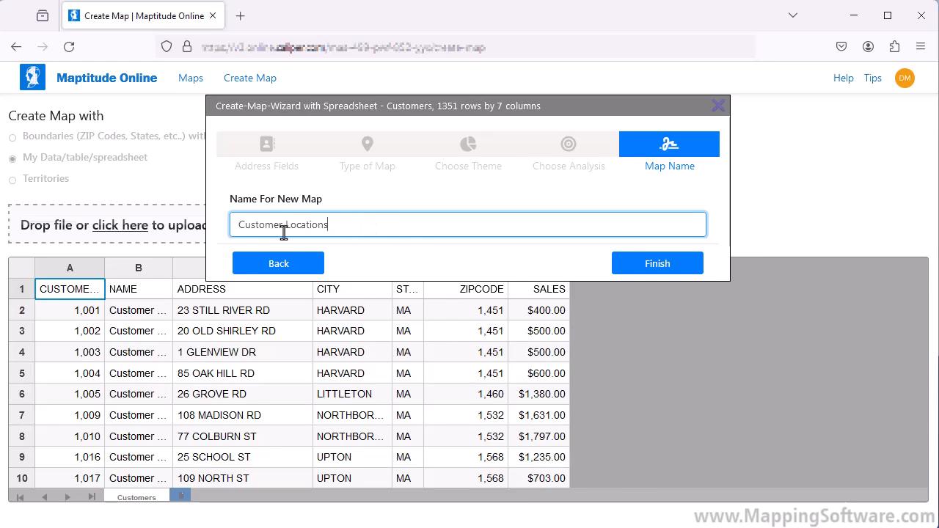
{"action": "left_click", "coordinate": [638, 271]}
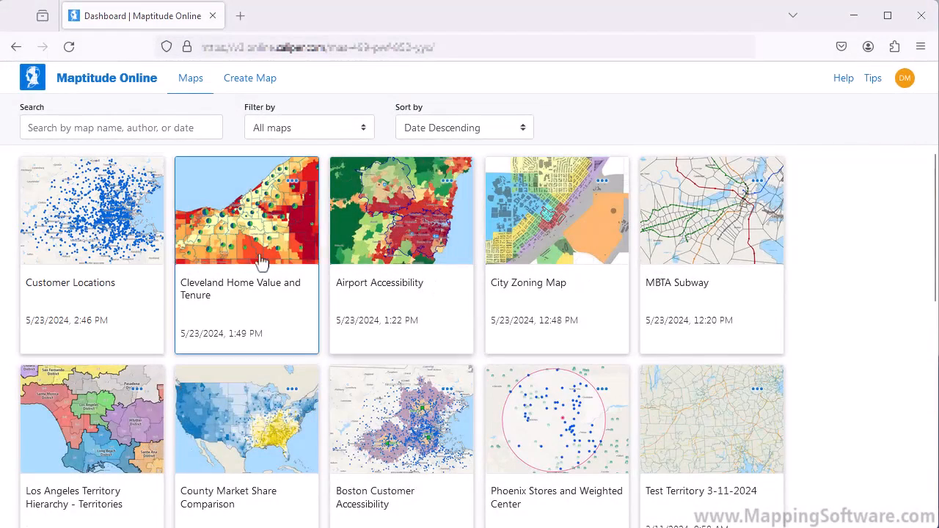
- Open the Customer Locations map and inspect the sales of a small symbol near Maynard and a large one west of Waltham
{"action": "left_click", "coordinate": [129, 241]}
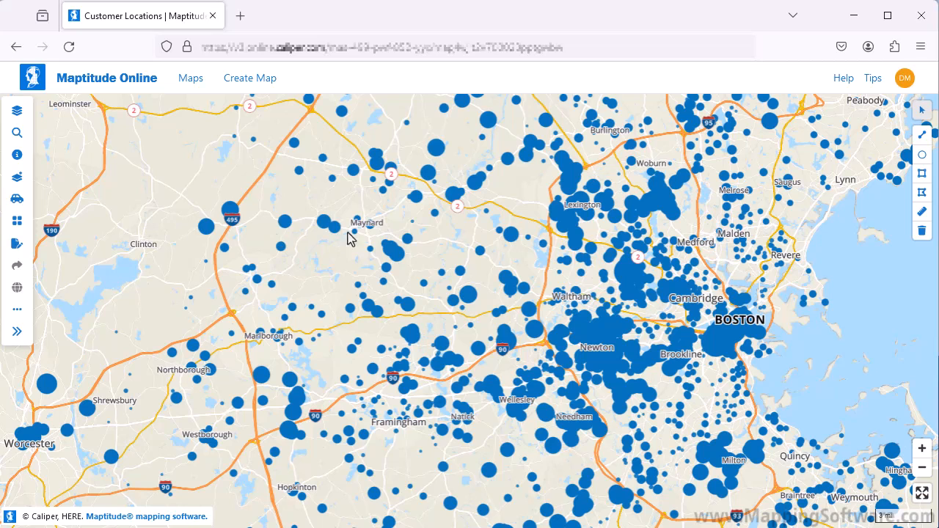
{"action": "left_click", "coordinate": [413, 223]}
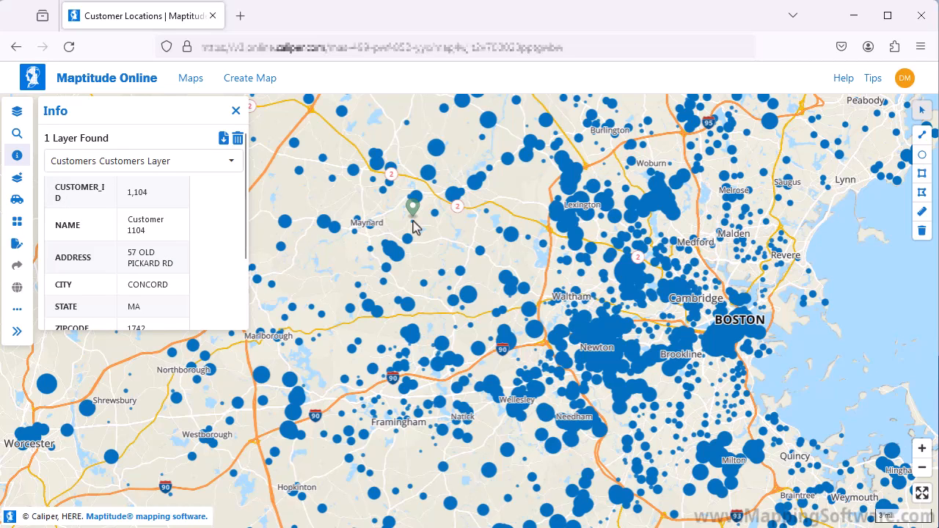
{"action": "scroll", "coordinate": [230, 251], "scroll_direction": "down", "scroll_amount": 2}
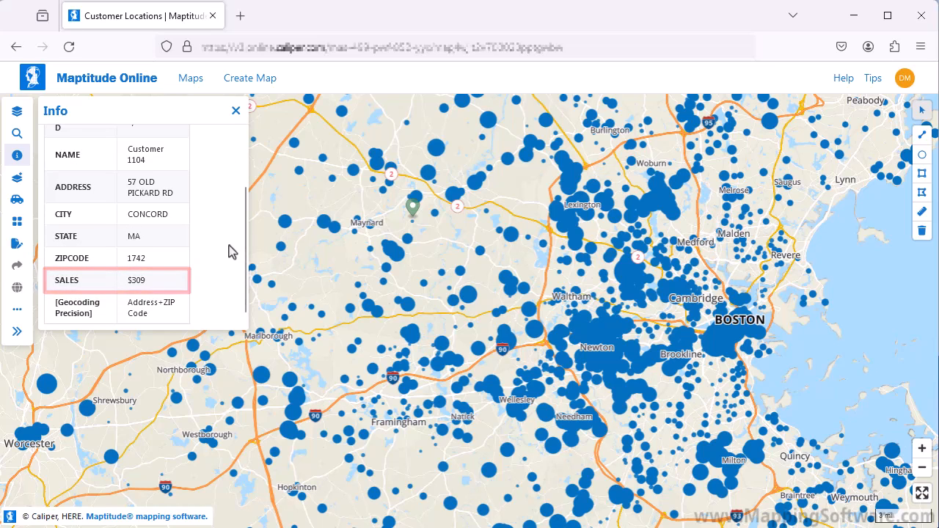
{"action": "left_click", "coordinate": [470, 297]}
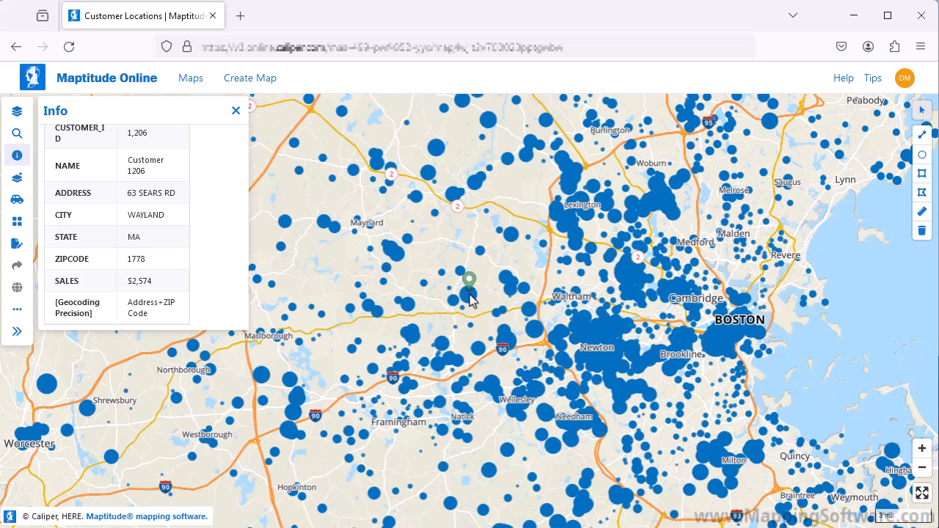
- Begin another spreadsheet-based map by uploading the Customers file again and launching the map wizard
{"action": "left_click", "coordinate": [242, 87]}
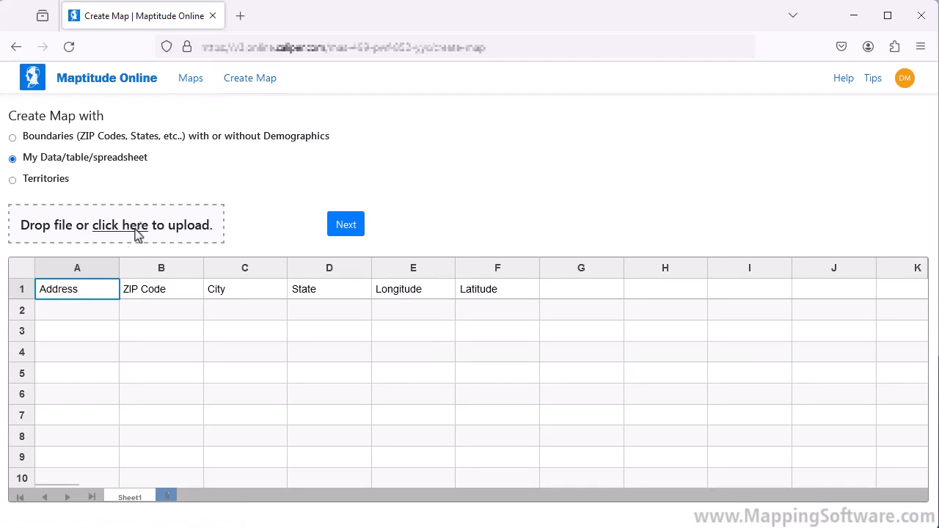
{"action": "left_click", "coordinate": [132, 229]}
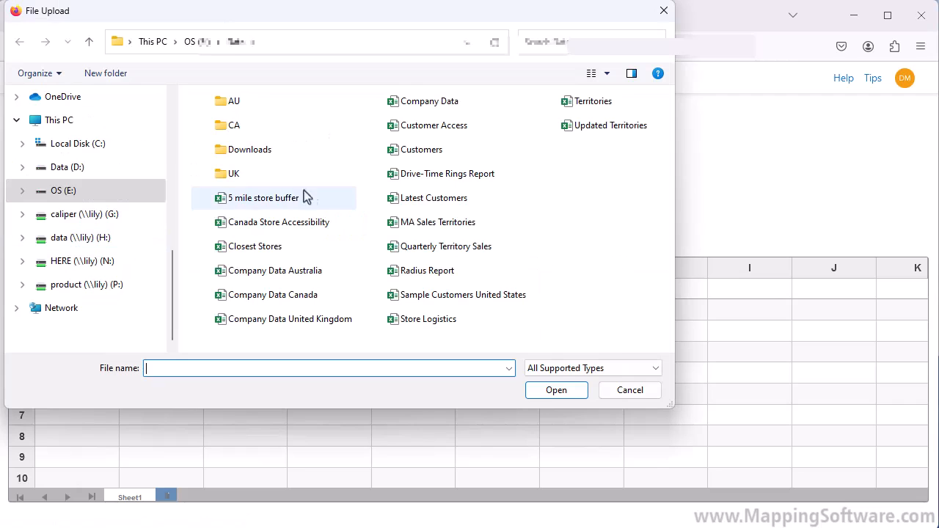
{"action": "left_click", "coordinate": [422, 150]}
{"action": "left_click", "coordinate": [557, 390]}
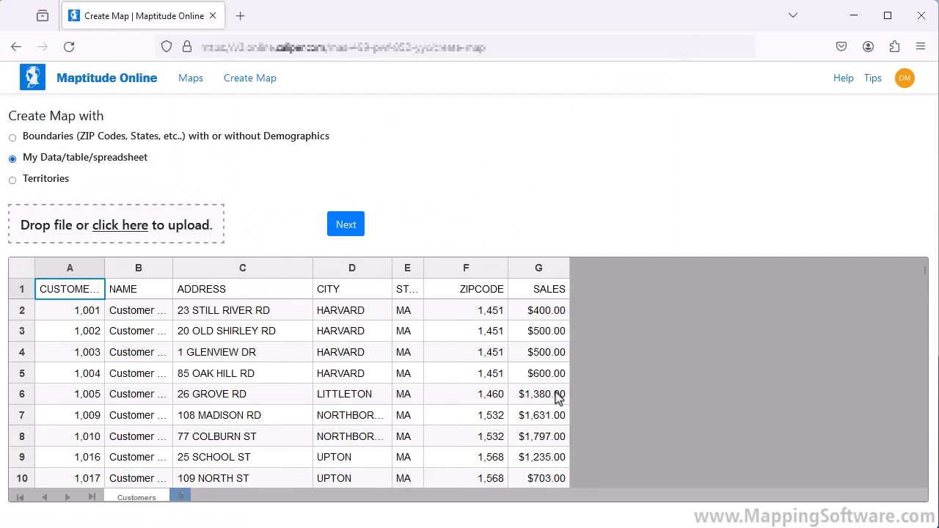
{"action": "left_click", "coordinate": [351, 227]}
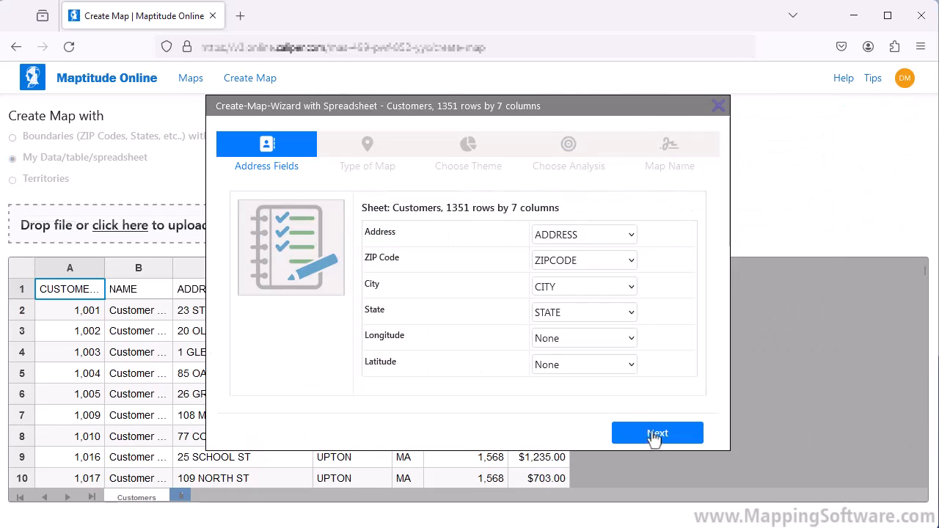
- Keep the matched address fields and set the map type to show ZIP Code boundaries with the data attached
{"action": "left_click", "coordinate": [652, 433]}
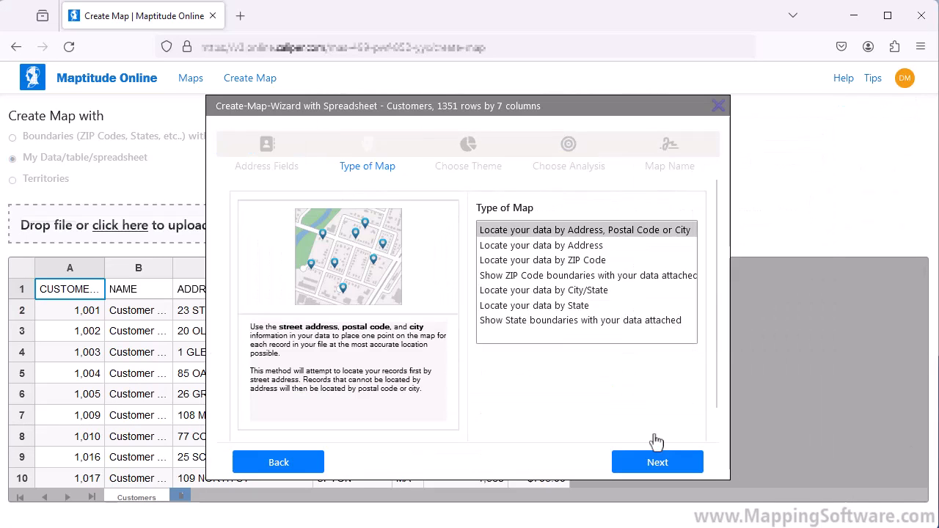
{"action": "left_click", "coordinate": [574, 278]}
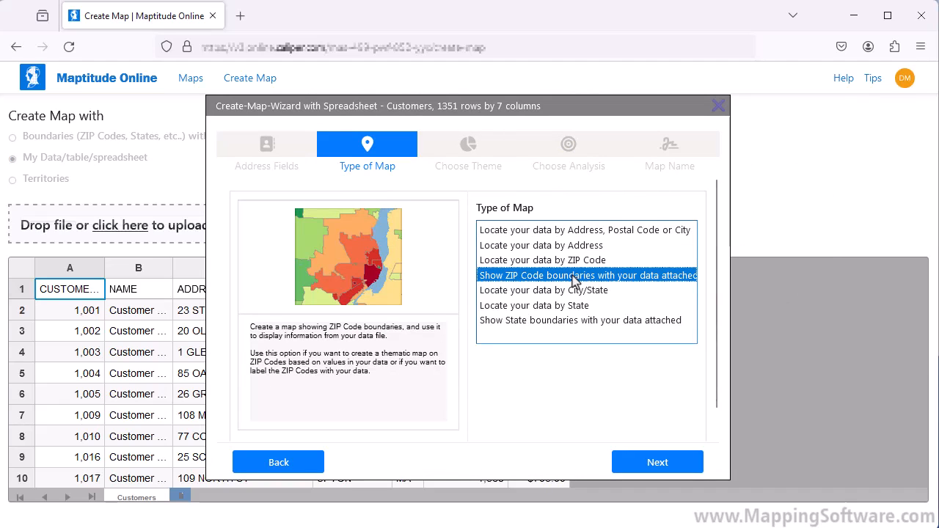
{"action": "left_click", "coordinate": [664, 463]}
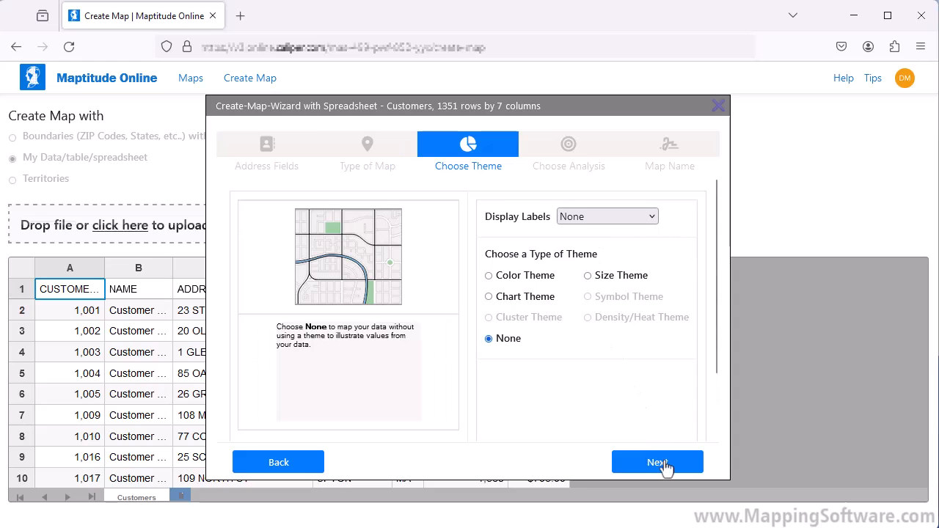
- Apply a Color Theme to the ZIP Code boundaries using the SALES field
{"action": "left_click", "coordinate": [489, 277]}
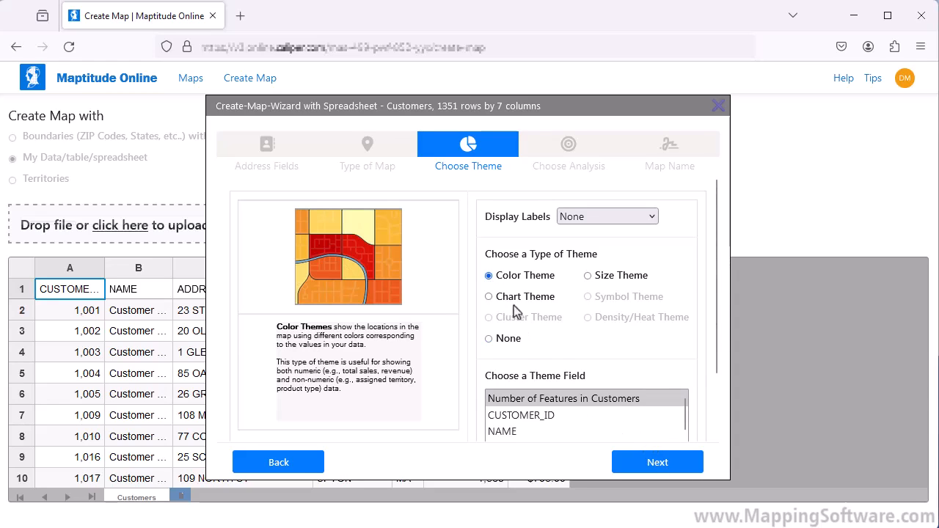
{"action": "left_click", "coordinate": [686, 426]}
{"action": "scroll", "coordinate": [684, 430], "scroll_direction": "down", "scroll_amount": 3}
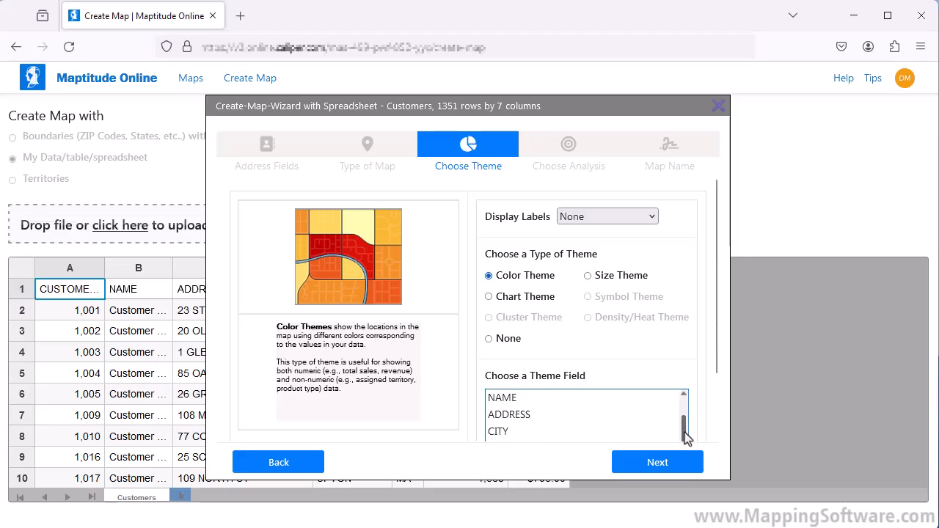
{"action": "scroll", "coordinate": [709, 421], "scroll_direction": "down", "scroll_amount": 2}
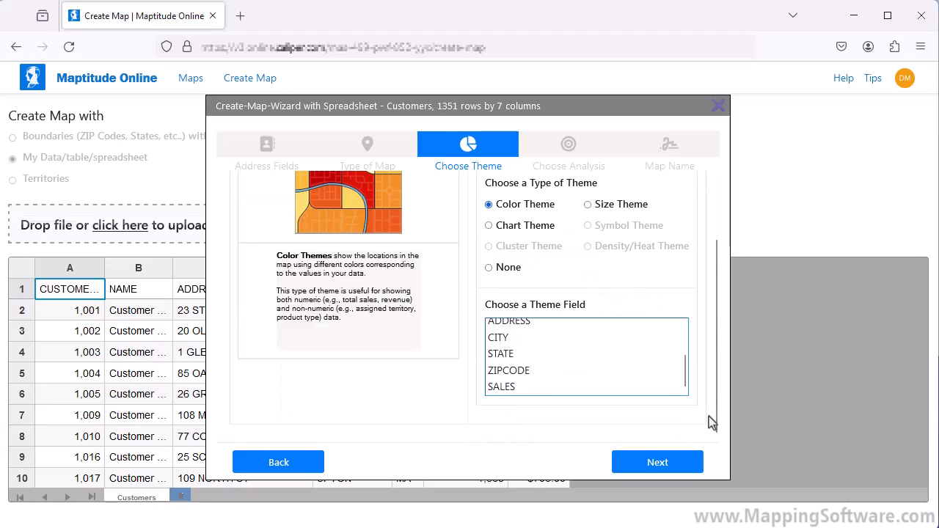
{"action": "left_click", "coordinate": [505, 390]}
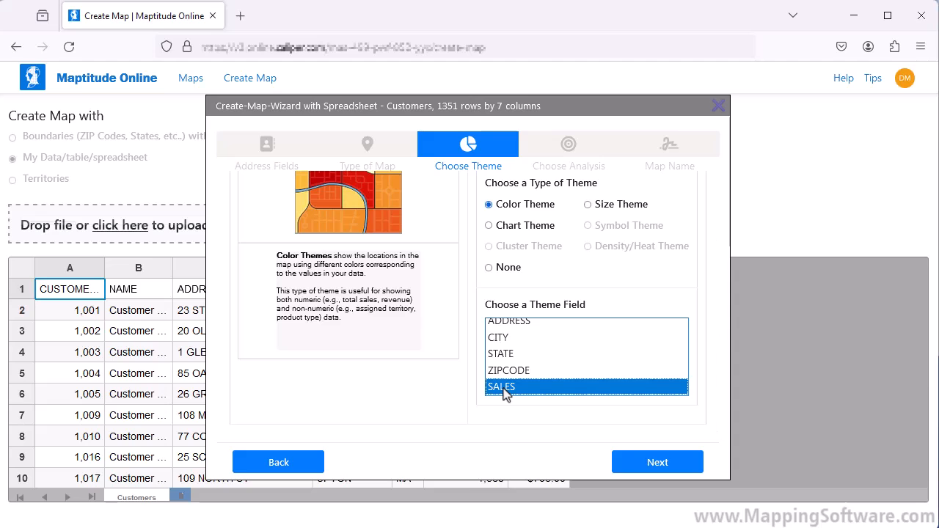
{"action": "left_click", "coordinate": [645, 466]}
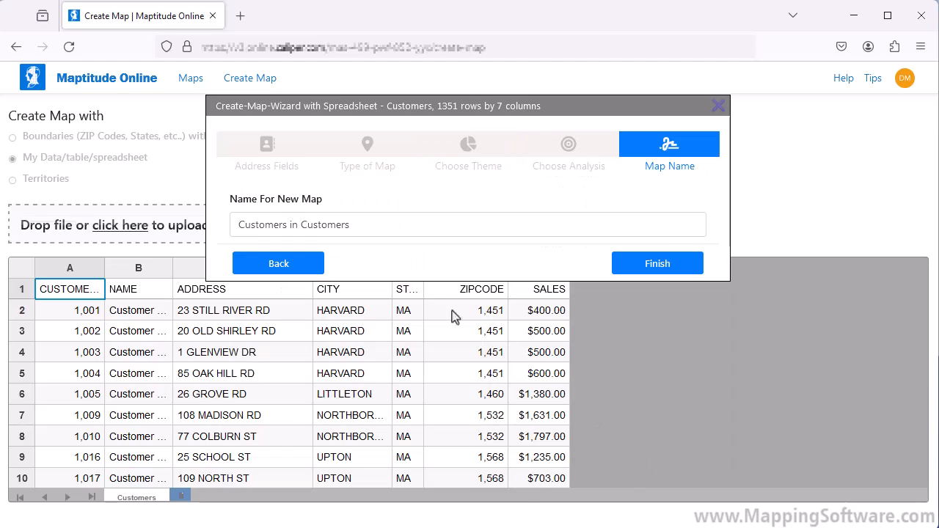
- Name the new map Sales by ZIP Code and finish creating it
{"action": "left_click", "coordinate": [361, 228]}
{"action": "type", "text": "S"}
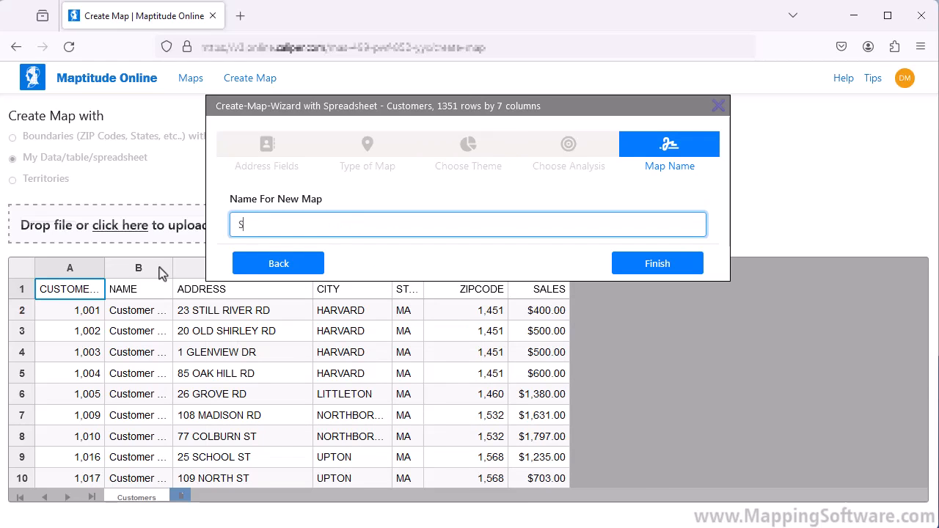
{"action": "type", "text": "ales by ZIP Code"}
{"action": "left_click", "coordinate": [639, 268]}
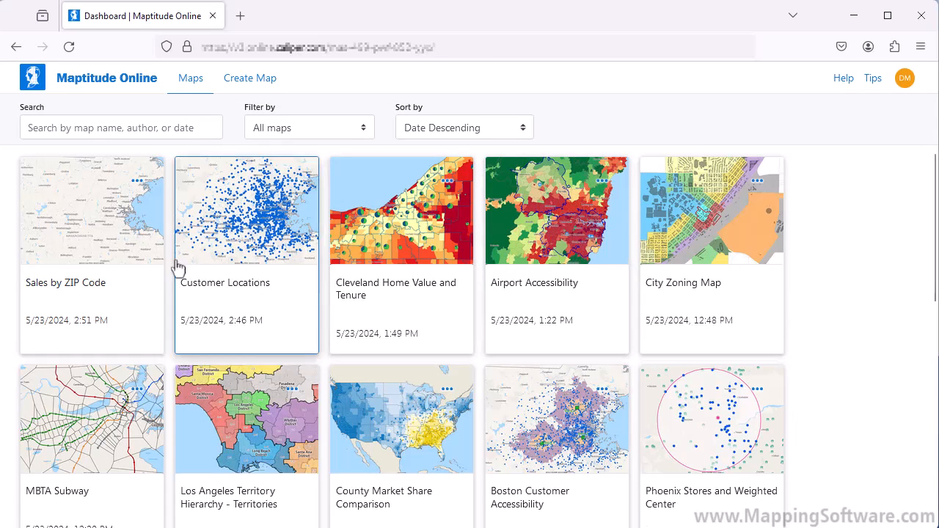
- Open the Sales by ZIP Code map and review the 5-Digit ZIP Code layer's color theme legend
{"action": "left_click", "coordinate": [110, 237]}
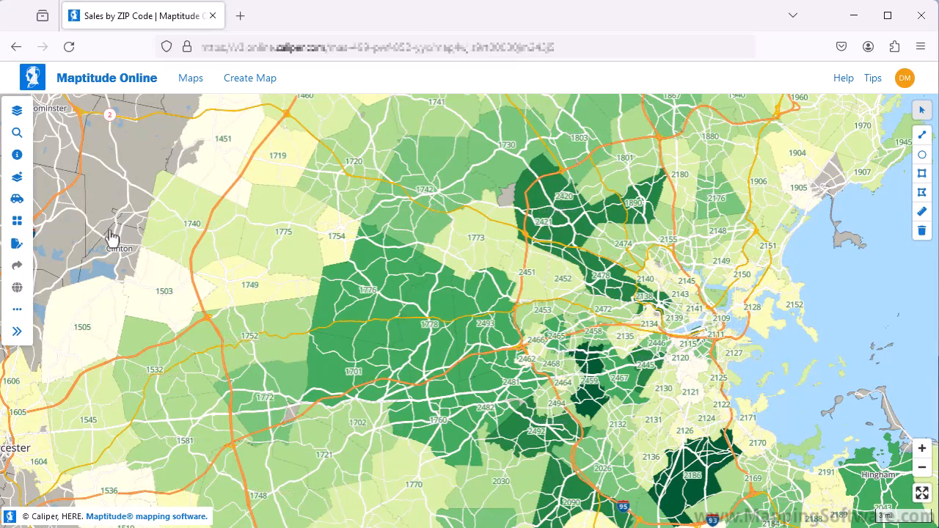
{"action": "left_click", "coordinate": [17, 111]}
{"action": "left_click", "coordinate": [47, 140]}
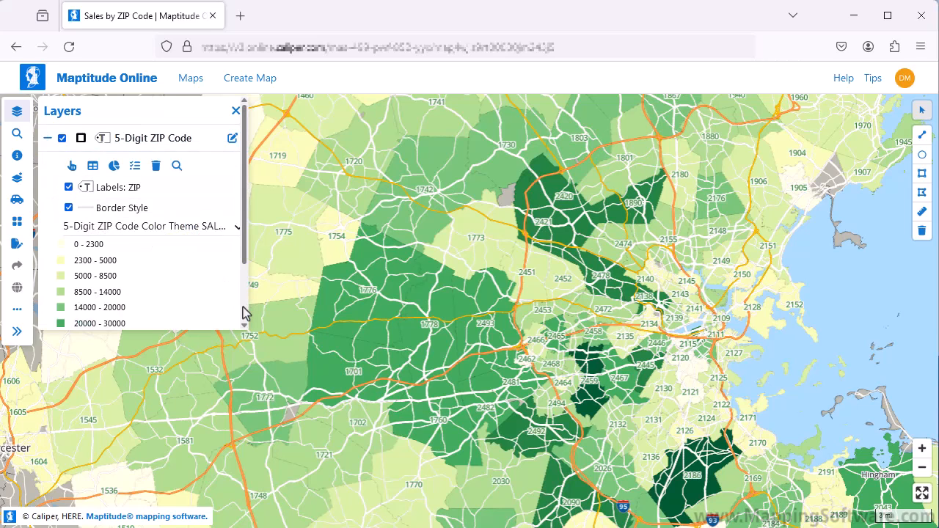
{"action": "scroll", "coordinate": [243, 307], "scroll_direction": "down", "scroll_amount": 2}
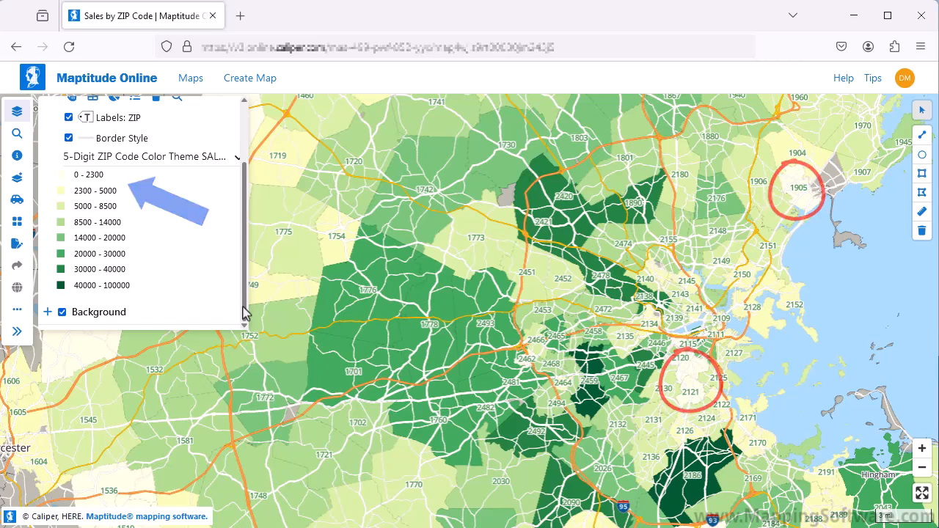
- Look up the customer count and total sales for ZIP Code 2420 on the map
{"action": "left_click", "coordinate": [578, 222]}
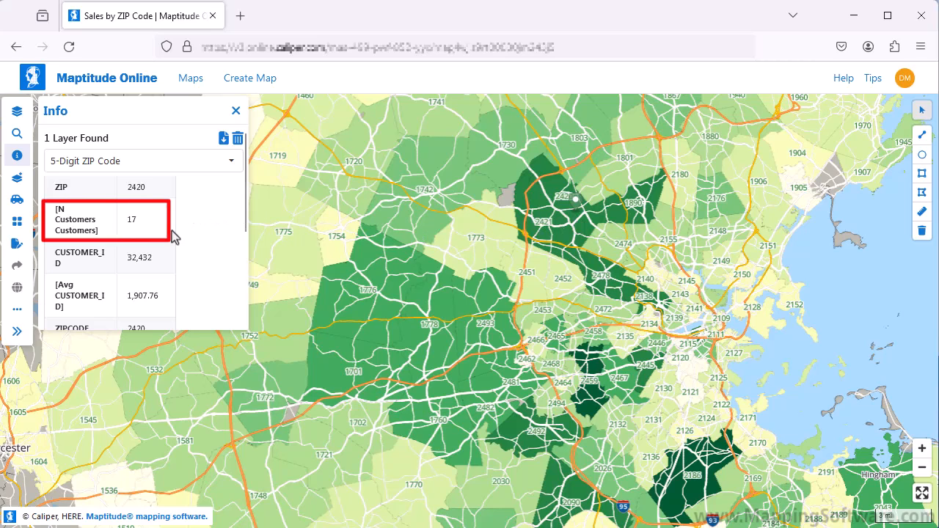
{"action": "scroll", "coordinate": [172, 232], "scroll_direction": "down", "scroll_amount": 2}
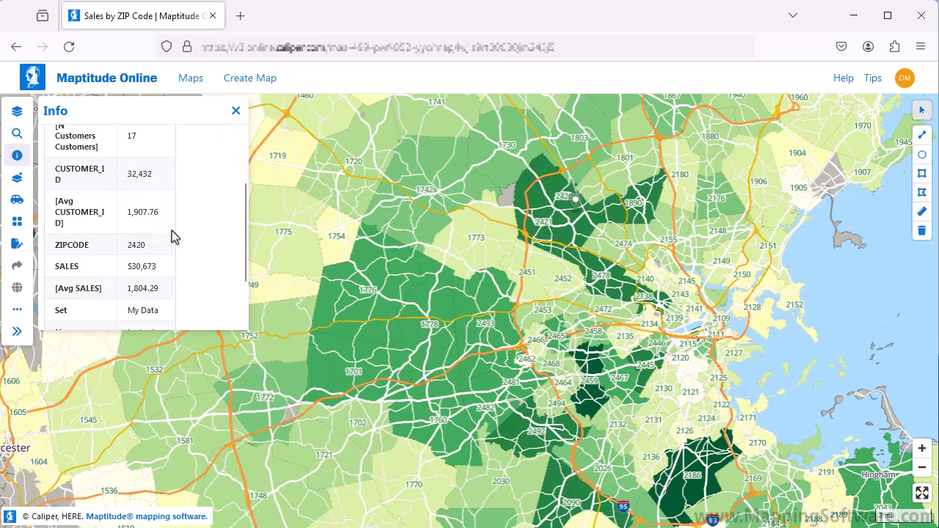
{"action": "scroll", "coordinate": [172, 231], "scroll_direction": "down", "scroll_amount": 1}
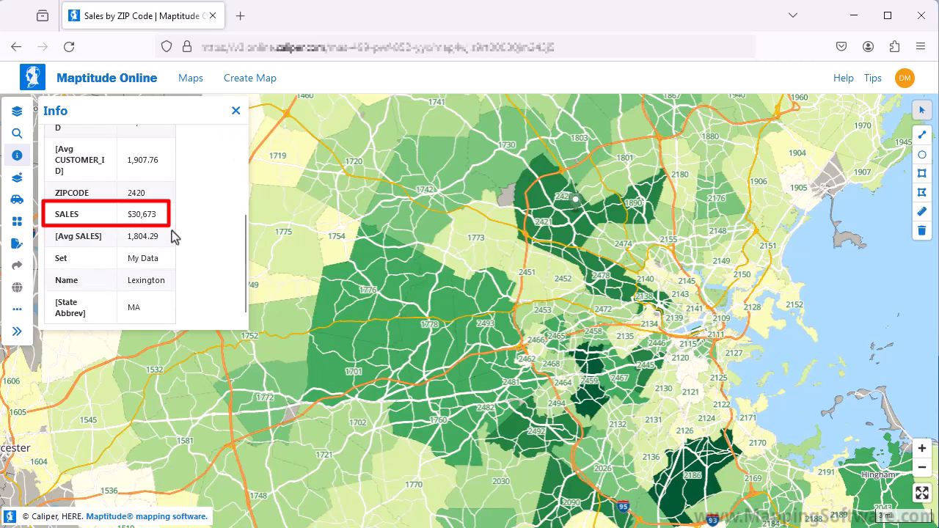